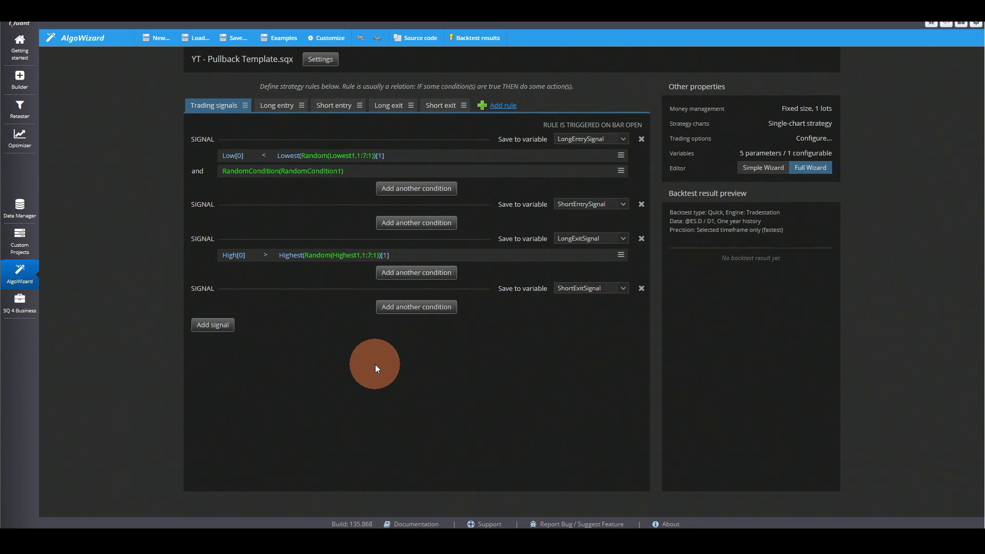
click(313, 62)
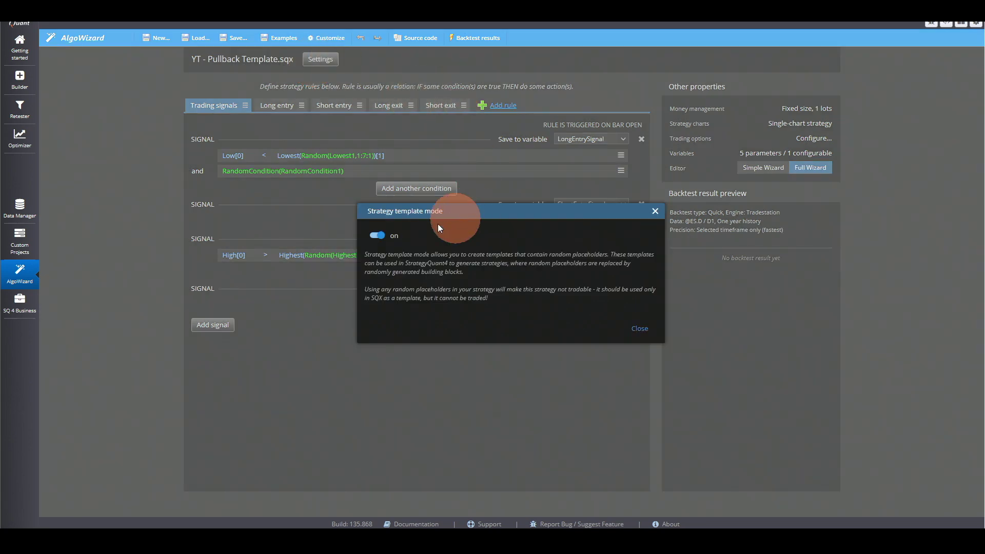
click(377, 236)
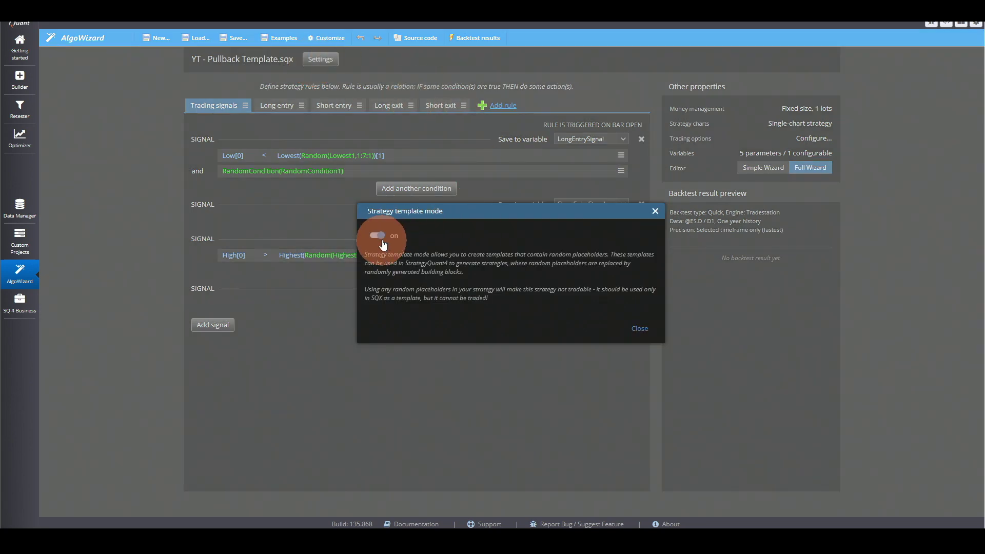
click(637, 334)
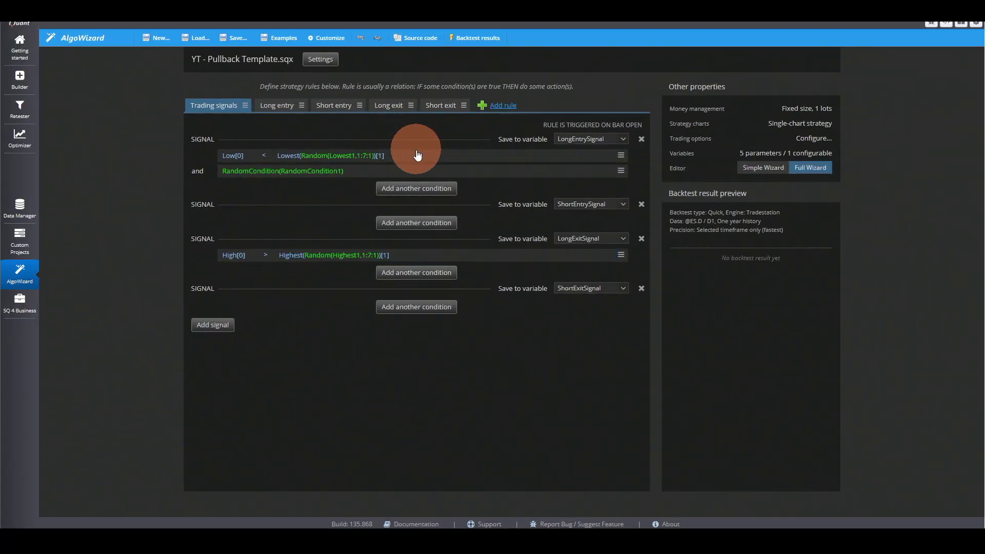
click(418, 155)
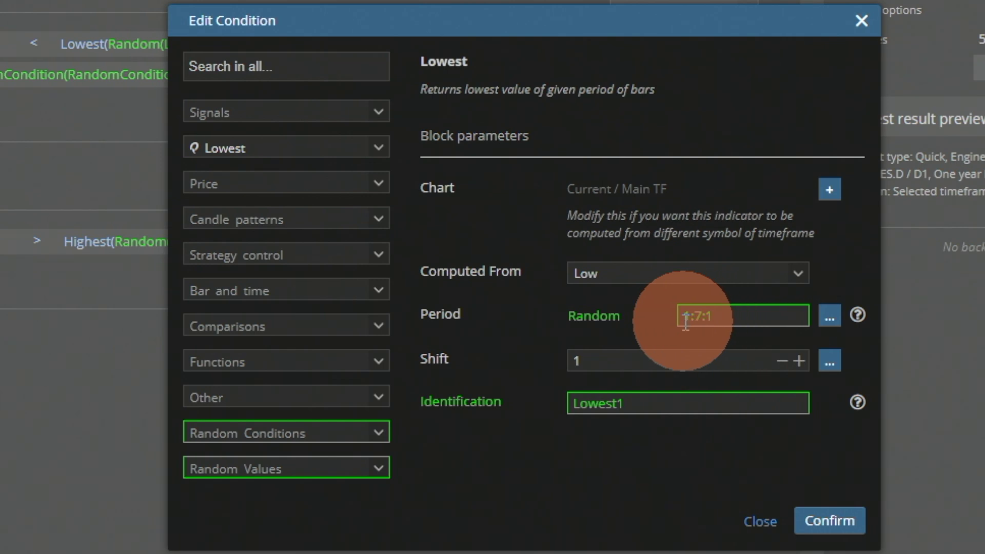
drag(684, 317, 718, 318)
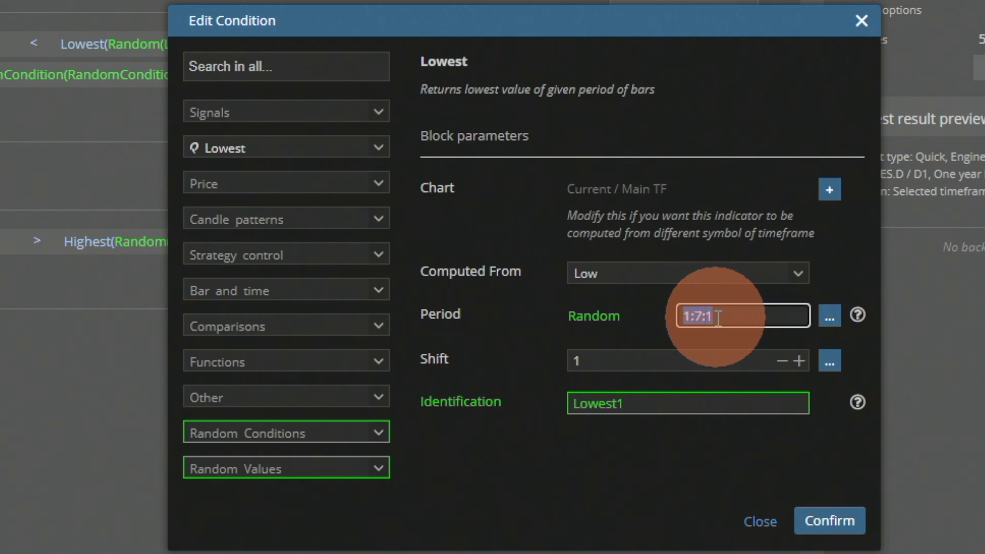
click(759, 523)
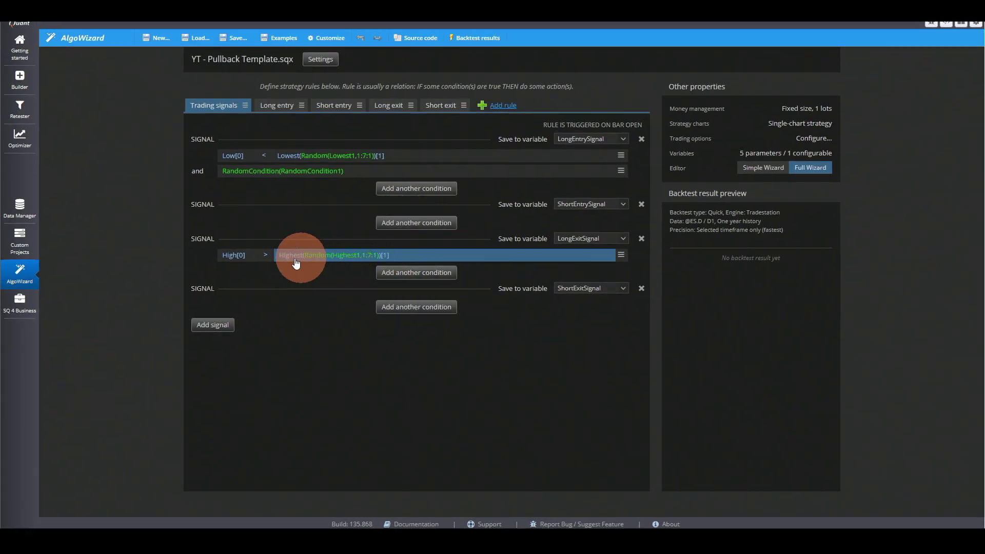
click(236, 263)
click(589, 293)
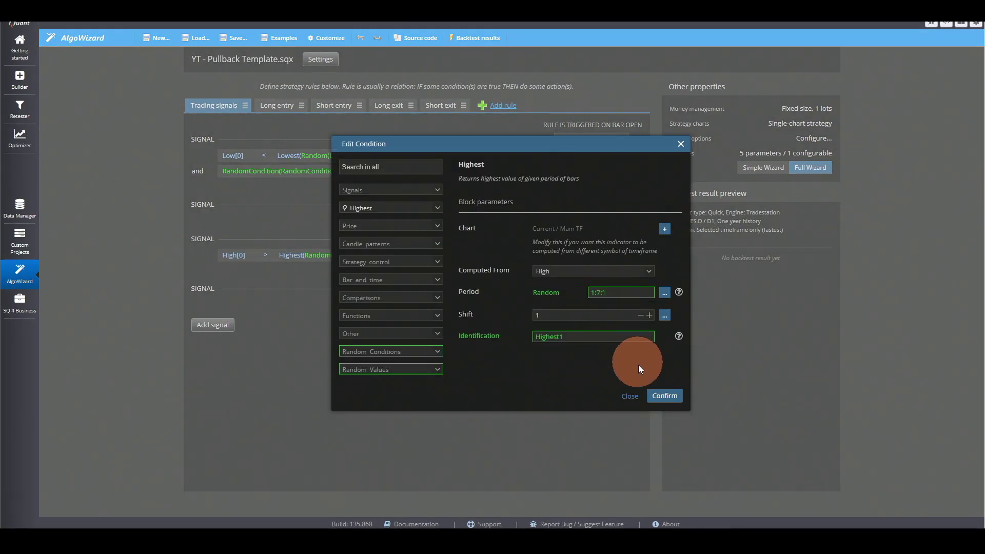
click(628, 396)
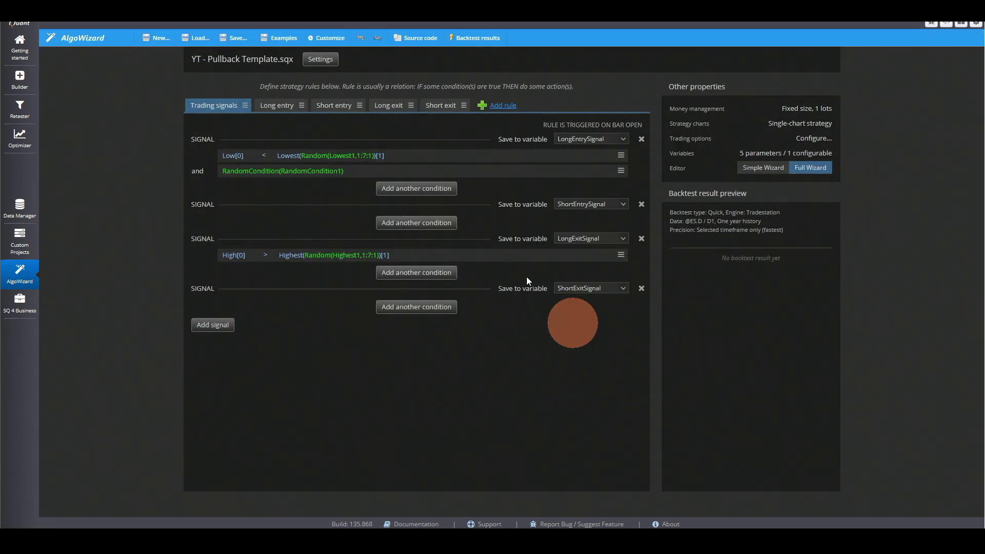
Step: Review the Builder's What to build settings and its building-block choices
click(20, 78)
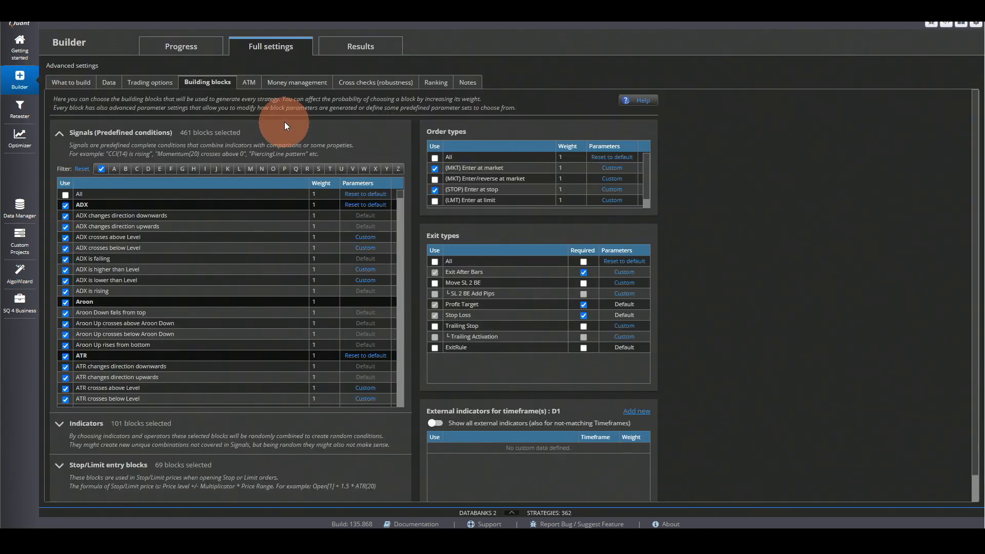
click(72, 82)
click(208, 83)
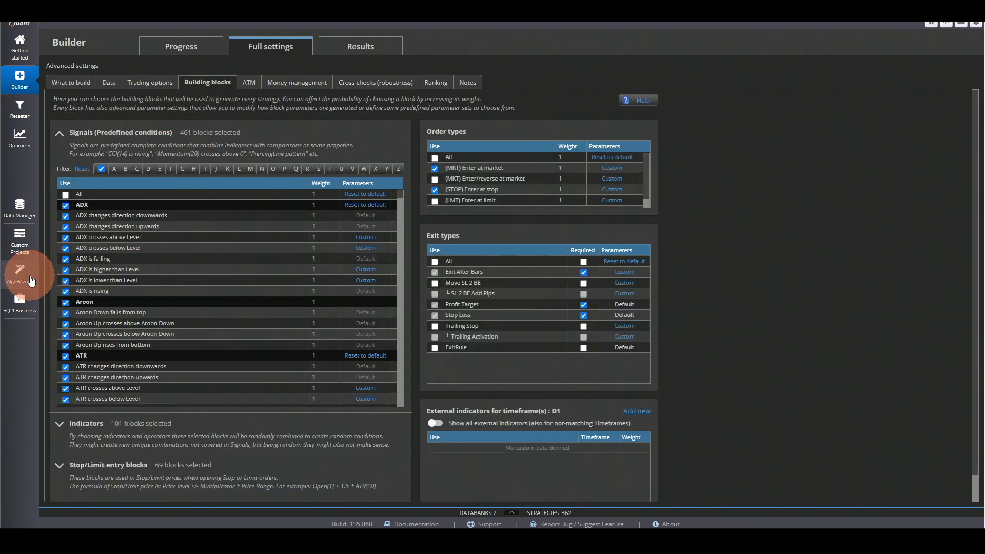
Step: Inspect the template's RandomCondition entry condition, then return to the Builder's building blocks
click(31, 281)
click(250, 172)
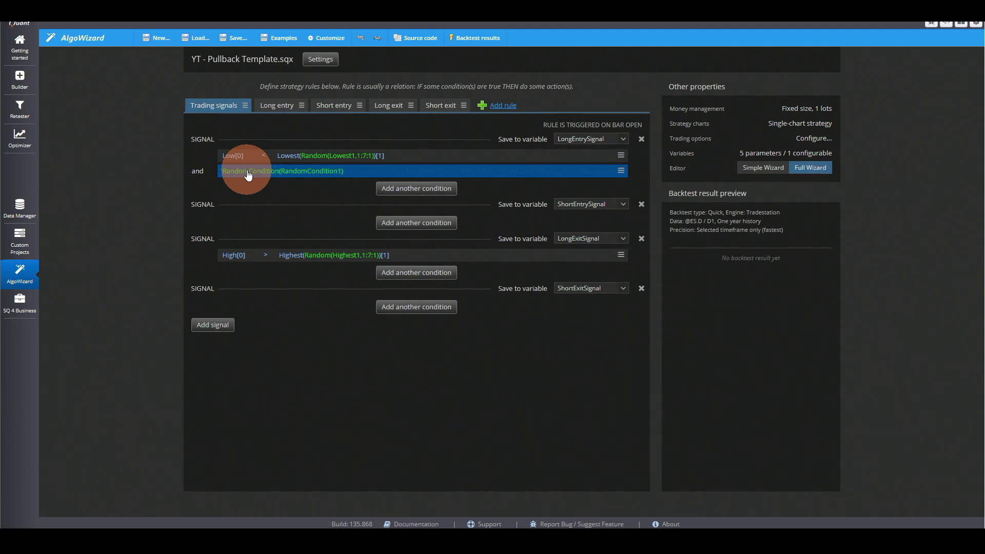
click(20, 79)
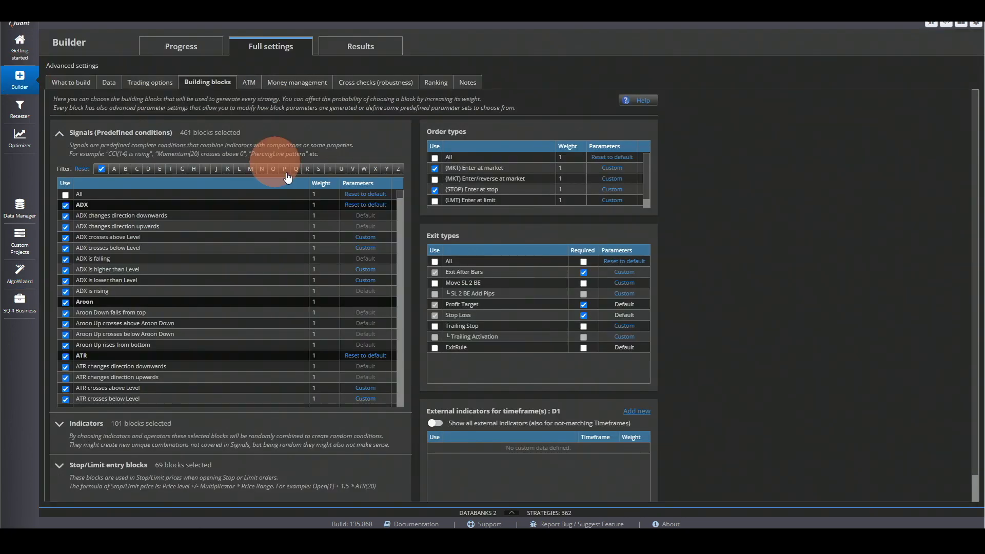
Step: Show build progress alongside the enlarged databank of 362 strategies, best being Strategy 0.34098
click(203, 48)
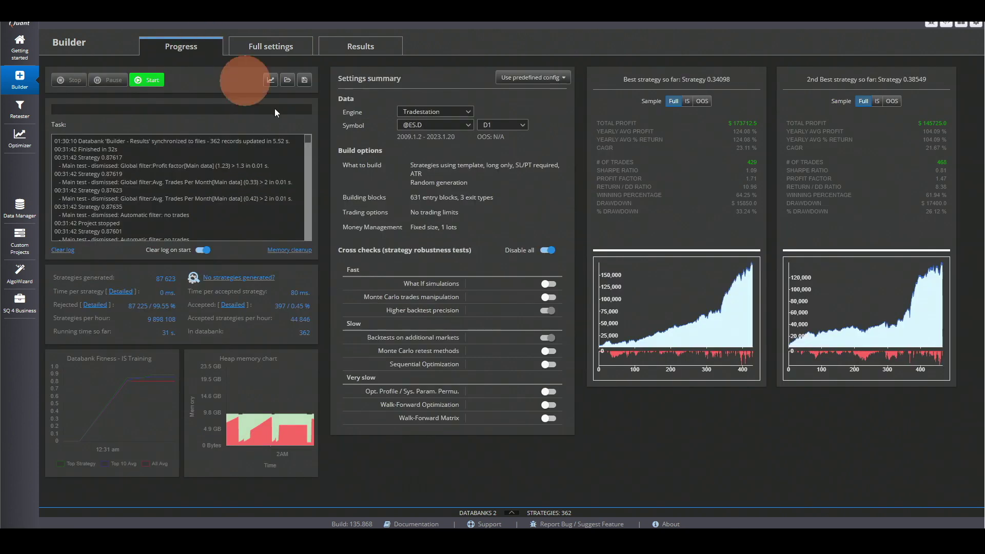
click(510, 514)
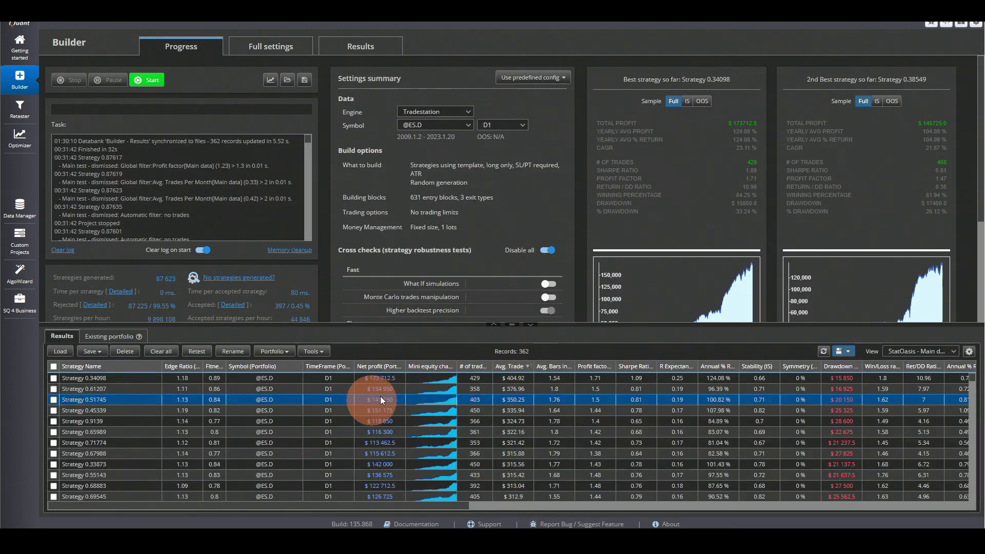
click(518, 333)
click(494, 327)
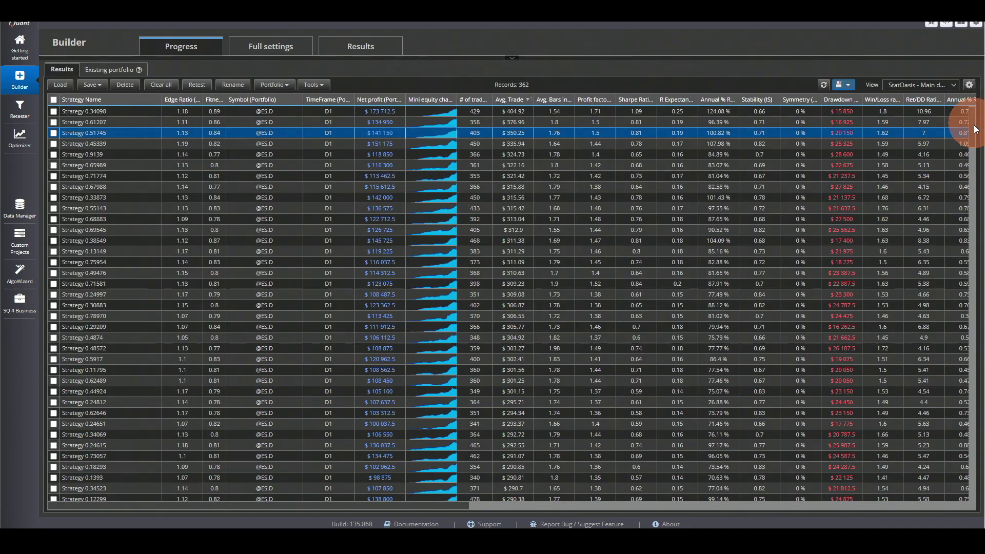
drag(976, 130, 967, 99)
click(465, 134)
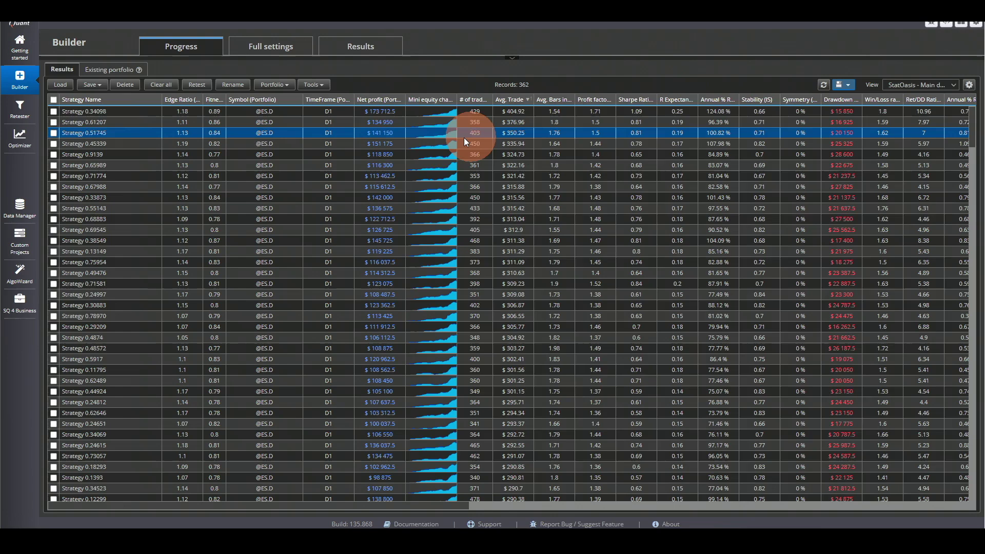
click(512, 60)
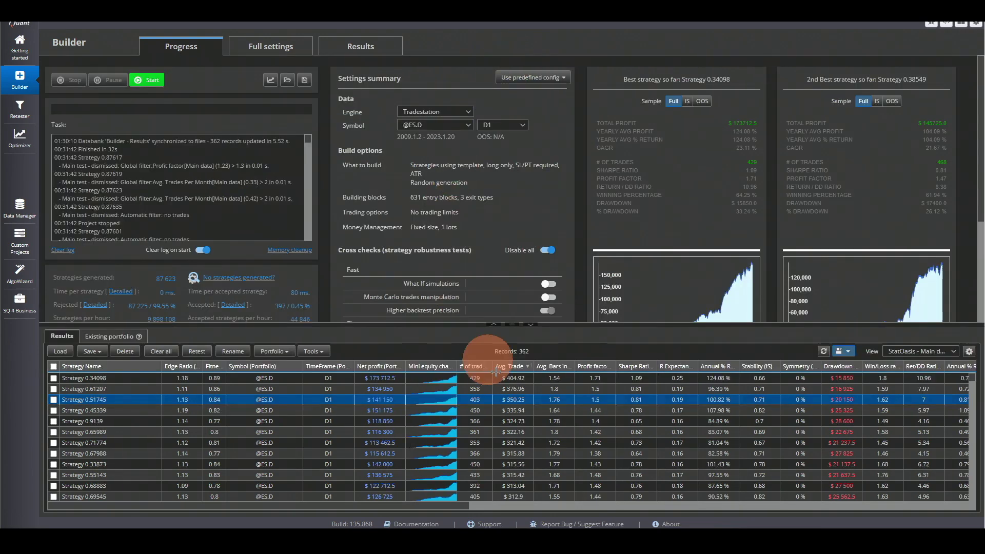
Step: Read strategy 0.34098's source code, checking the entry rule's Period input and Vortex condition
double_click(427, 378)
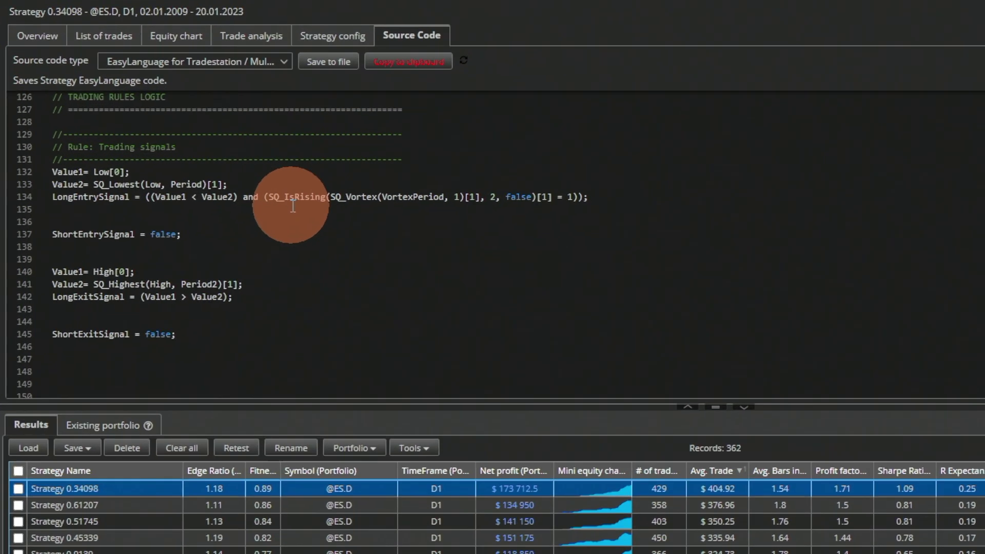
click(163, 178)
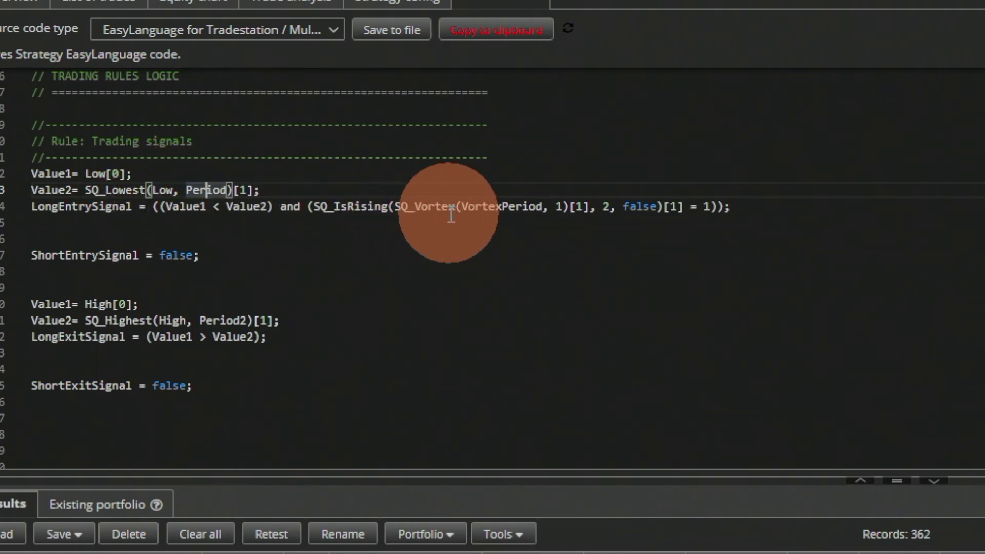
click(430, 205)
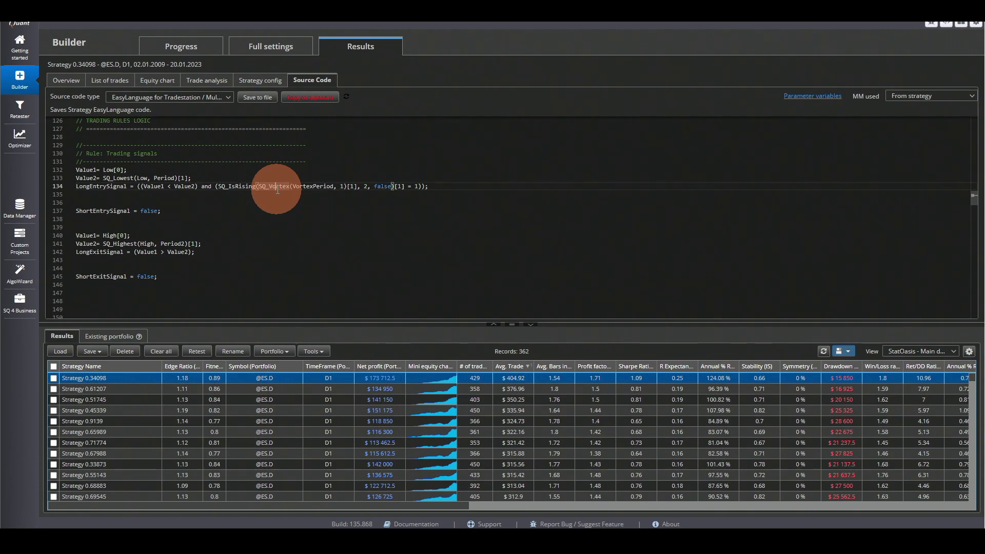
Step: Open the source code of strategies 0.24615 and 0.76184 in turn
scroll(418, 410, down, 5)
click(417, 464)
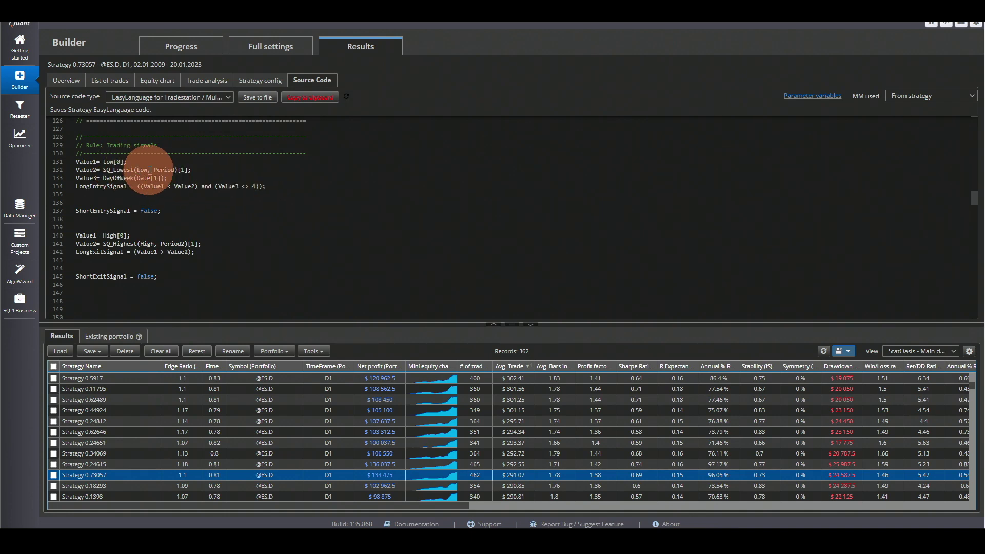
click(408, 435)
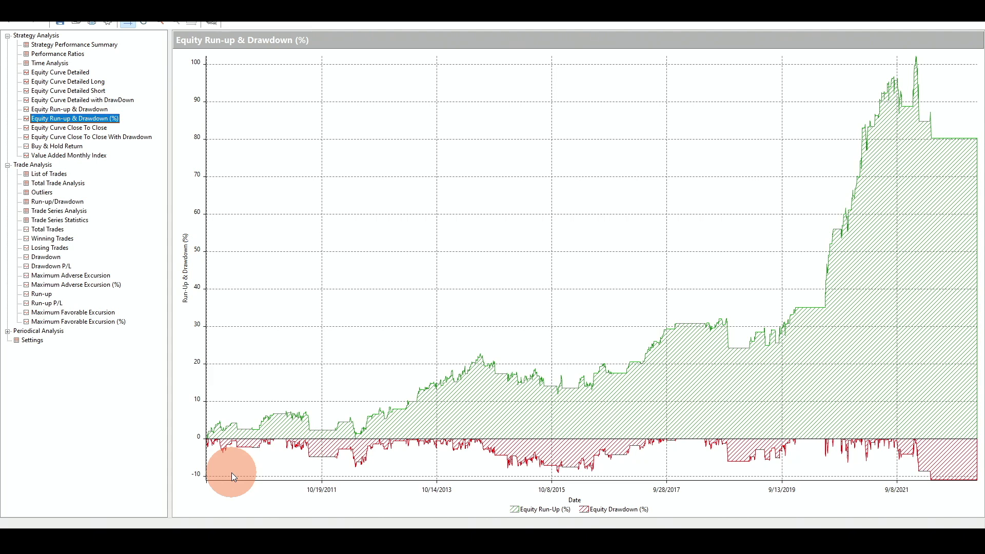
Step: Step through the Strategy Performance Summary, Total Trade Analysis and Annual Period Analysis reports
click(98, 45)
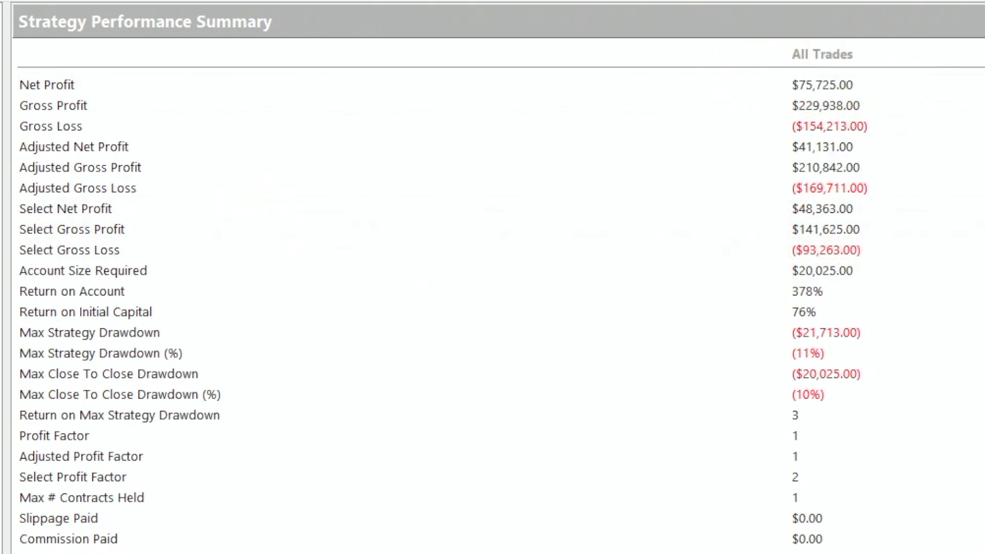
key(Down)
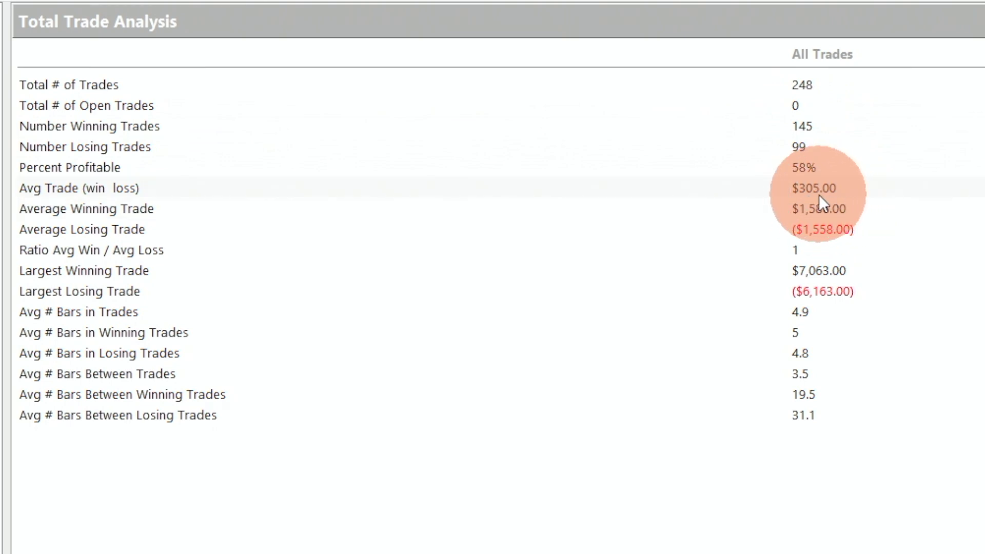
key(Down)
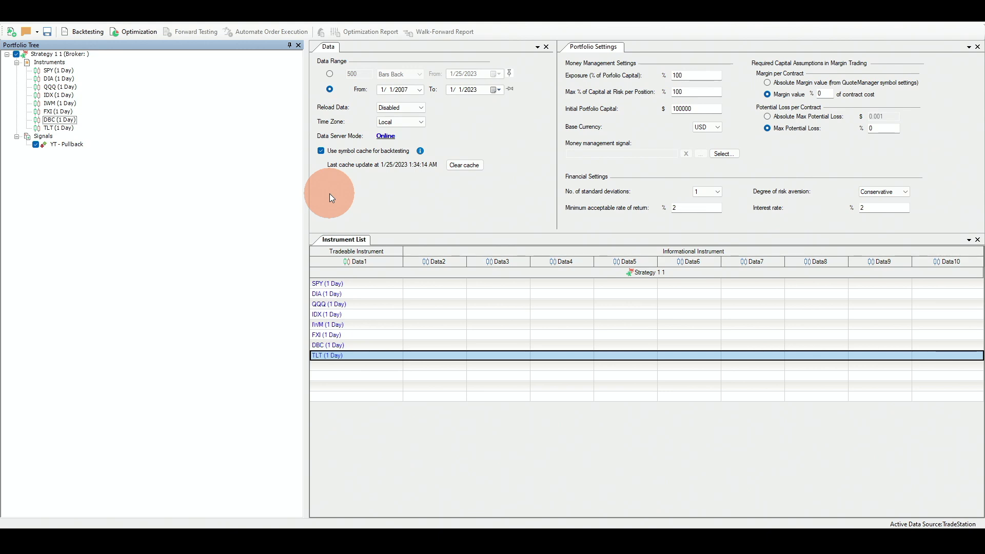
click(340, 284)
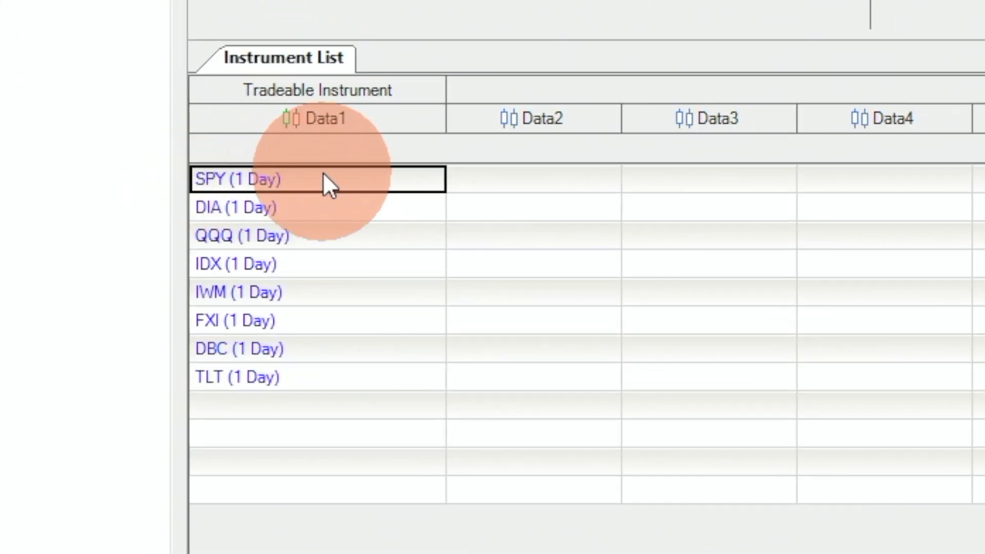
click(319, 206)
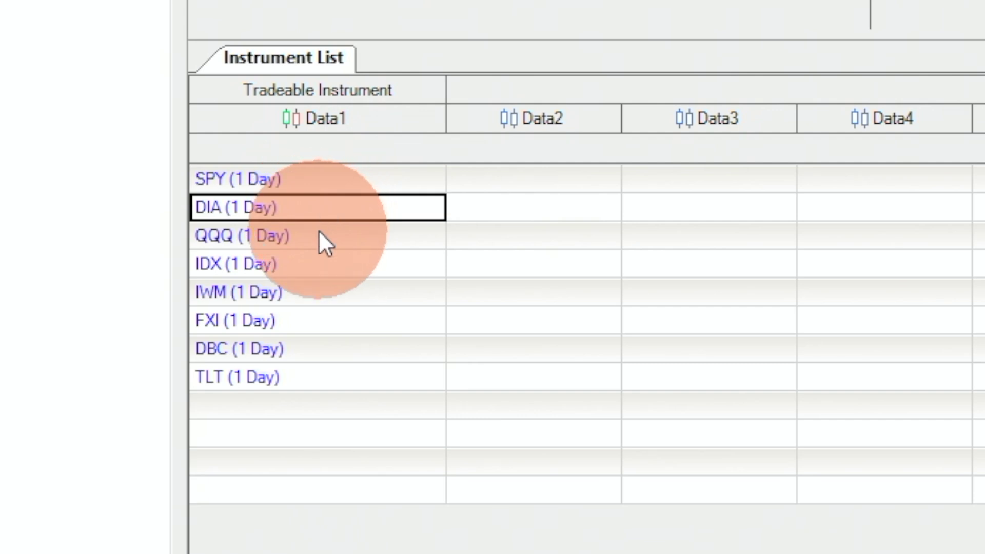
click(319, 232)
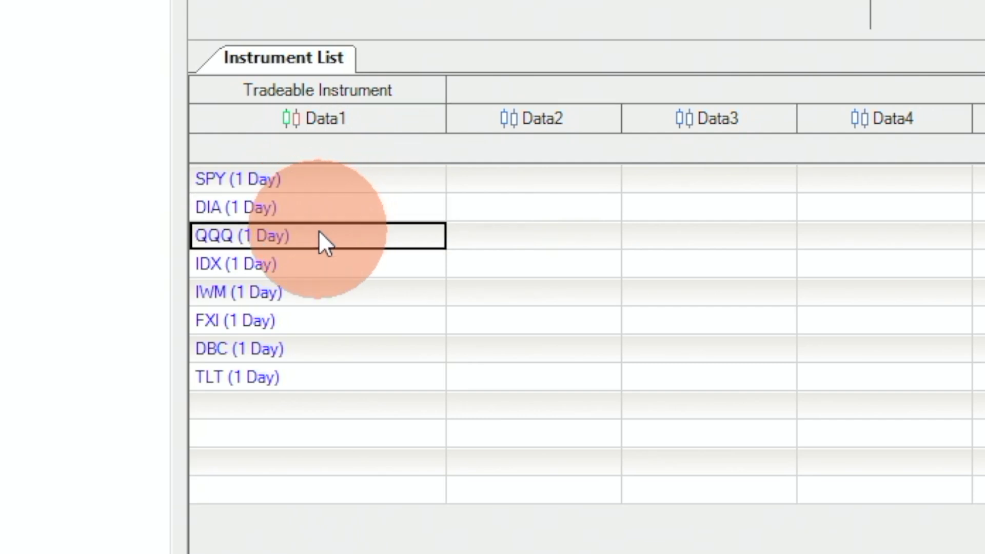
click(319, 261)
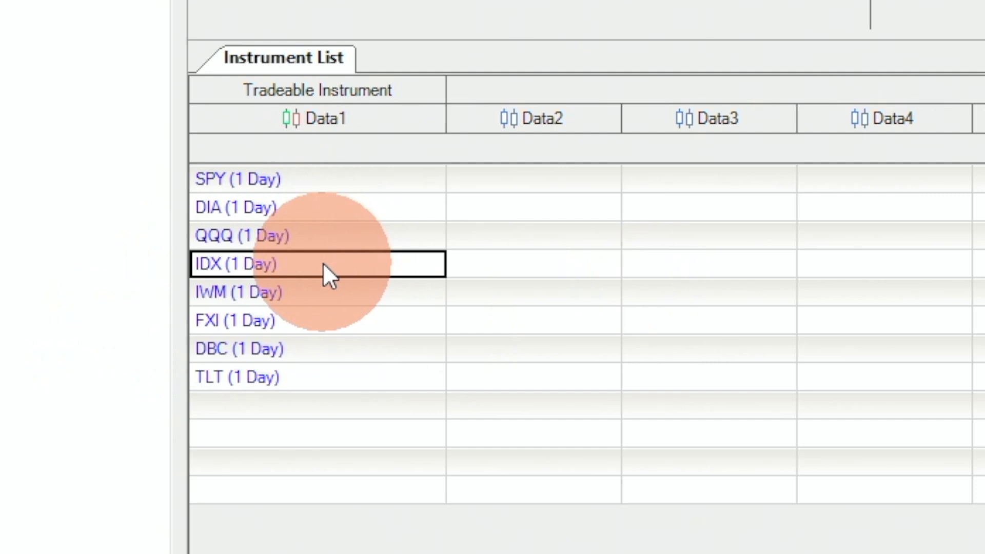
click(329, 291)
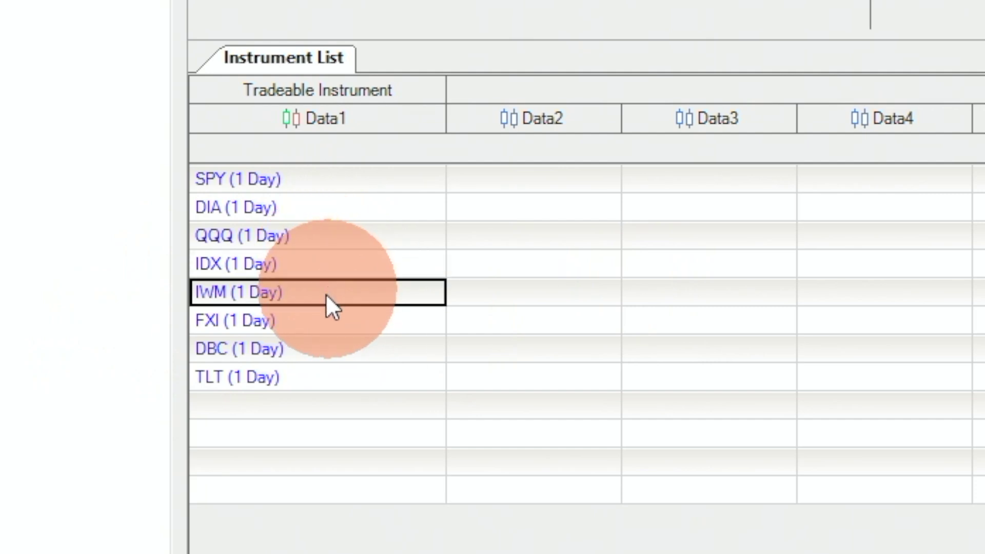
click(318, 321)
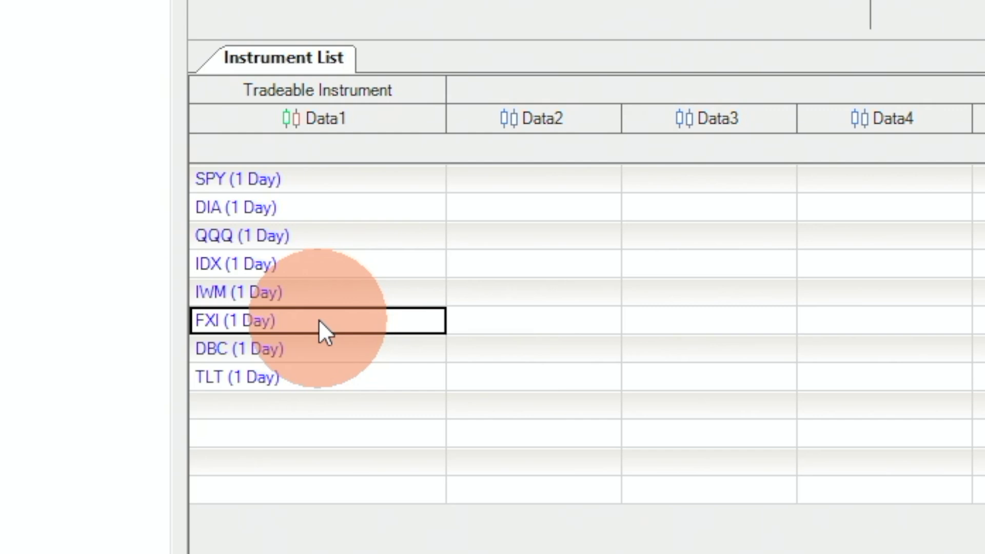
click(321, 347)
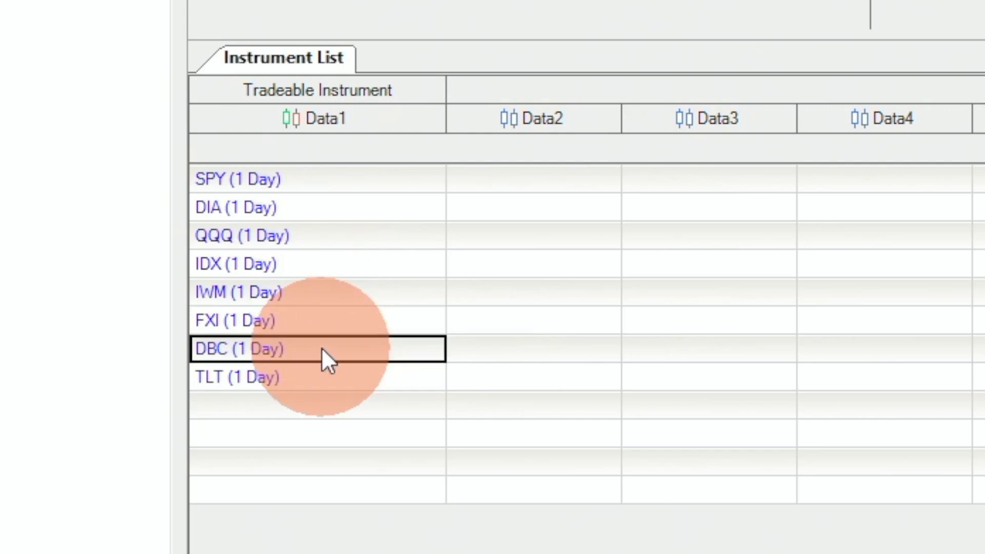
click(307, 375)
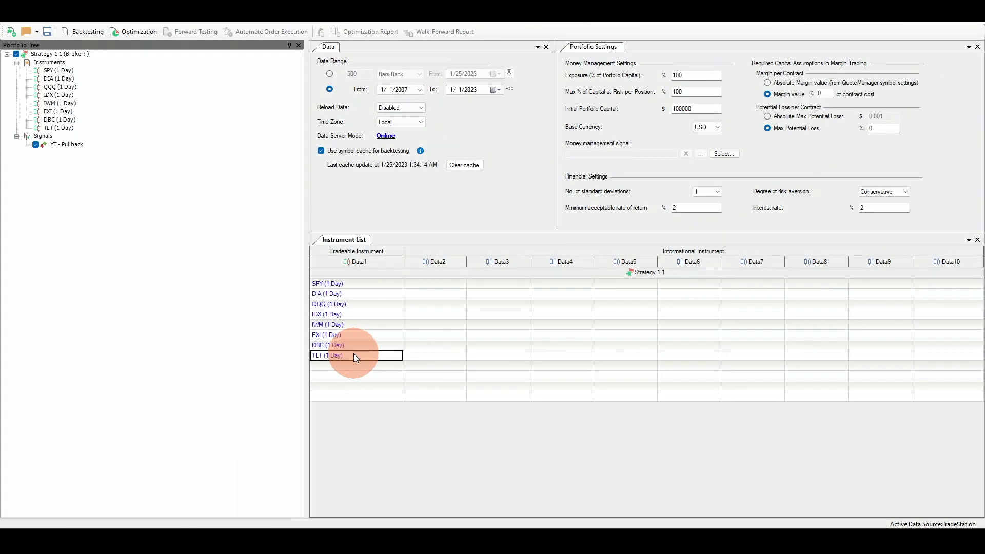
click(89, 35)
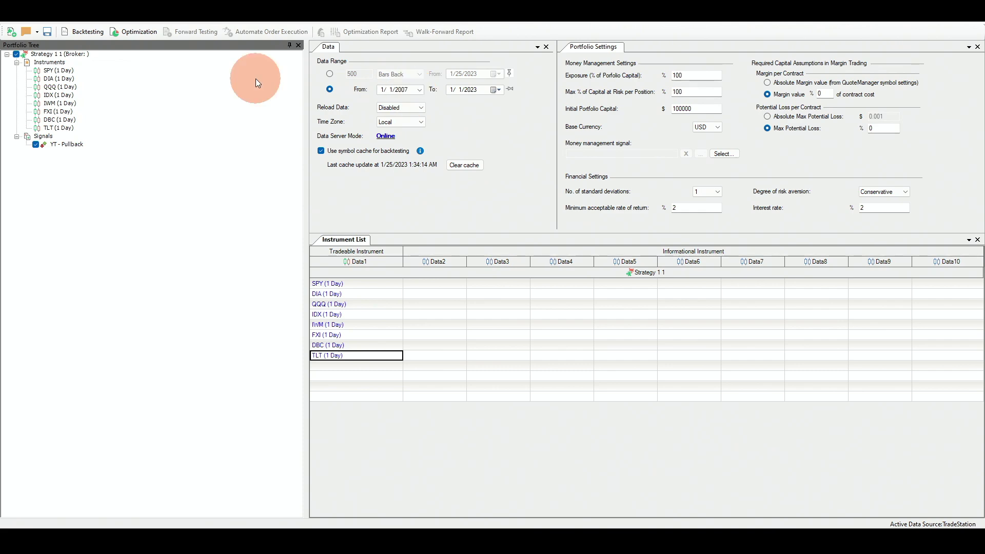
Step: Run the portfolio backtest and open its performance summary showing 3310 trades
click(84, 31)
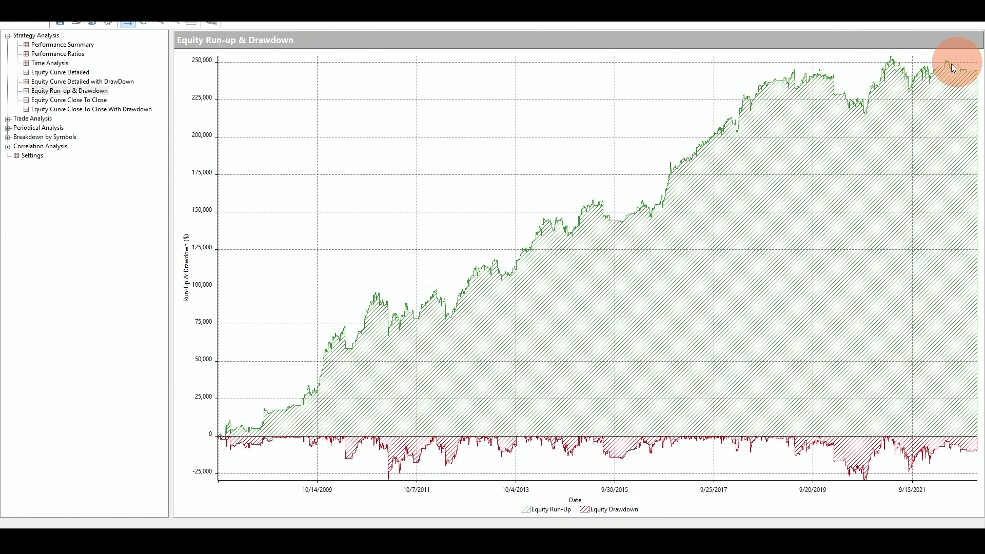
click(72, 47)
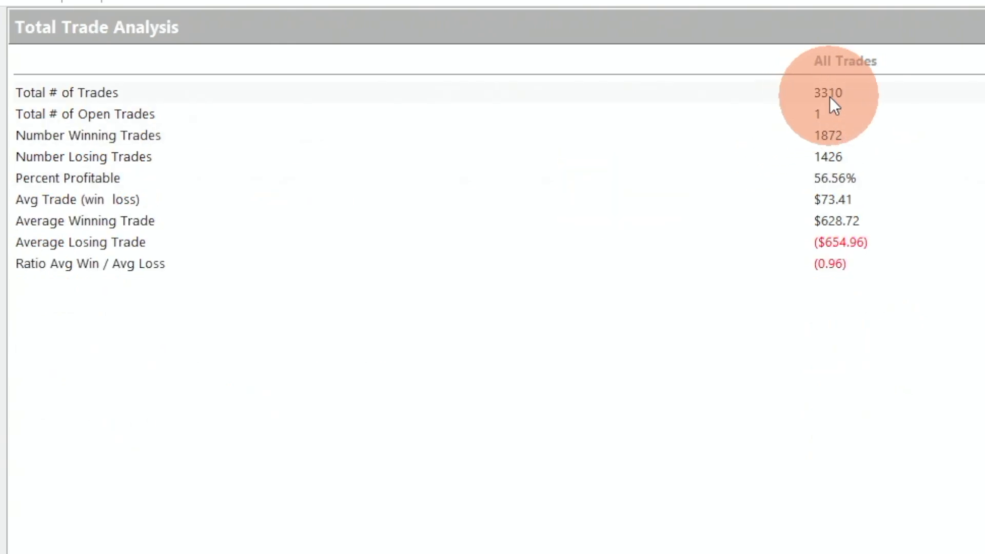
Step: Compute 3310/16 then /12 in Calculator, giving 17.2395833333333, and close it
key(alt+Tab)
text(3310/16)
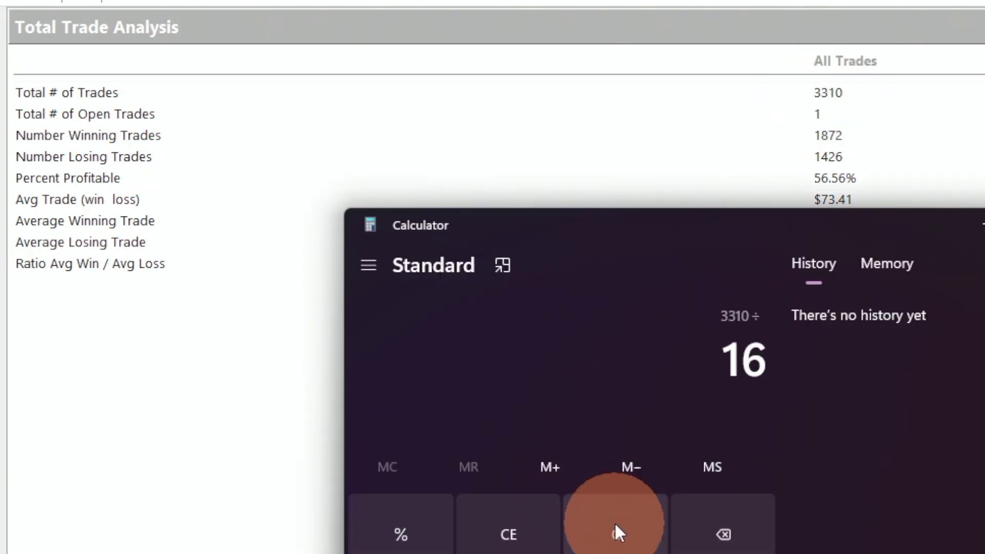
key(Return)
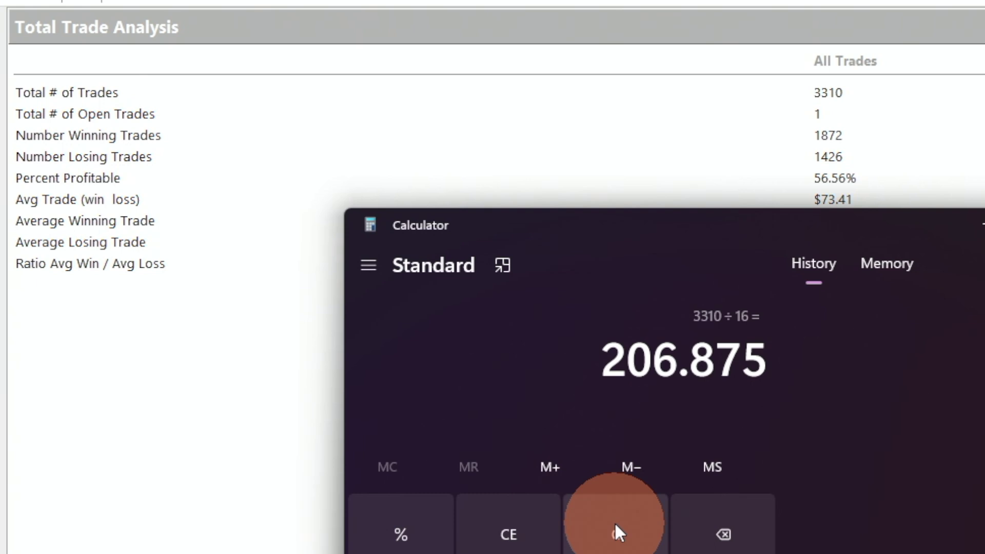
text(/12)
key(Return)
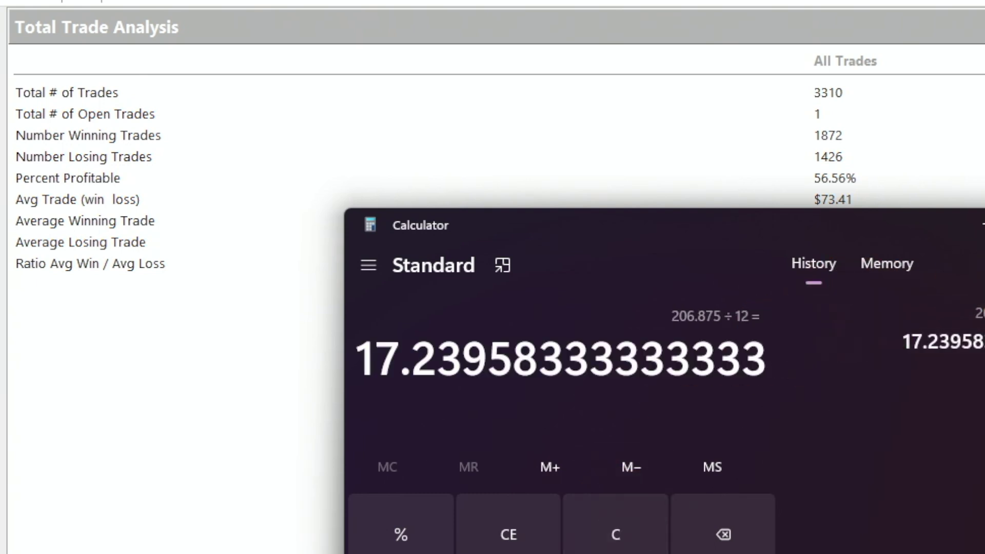
click(983, 225)
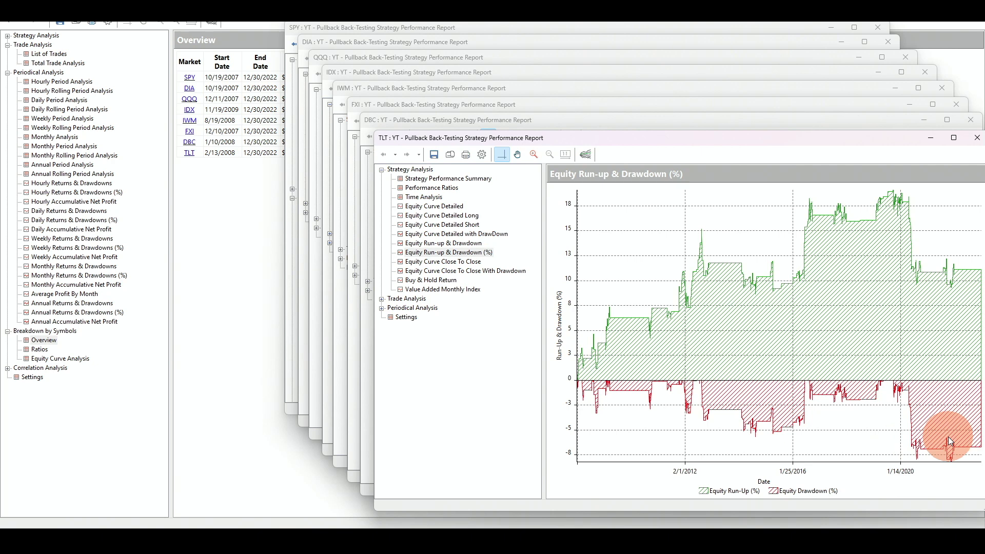
Step: Cycle through the per-symbol reports: DBC (then closed), IDX, QQQ and DIA
click(528, 120)
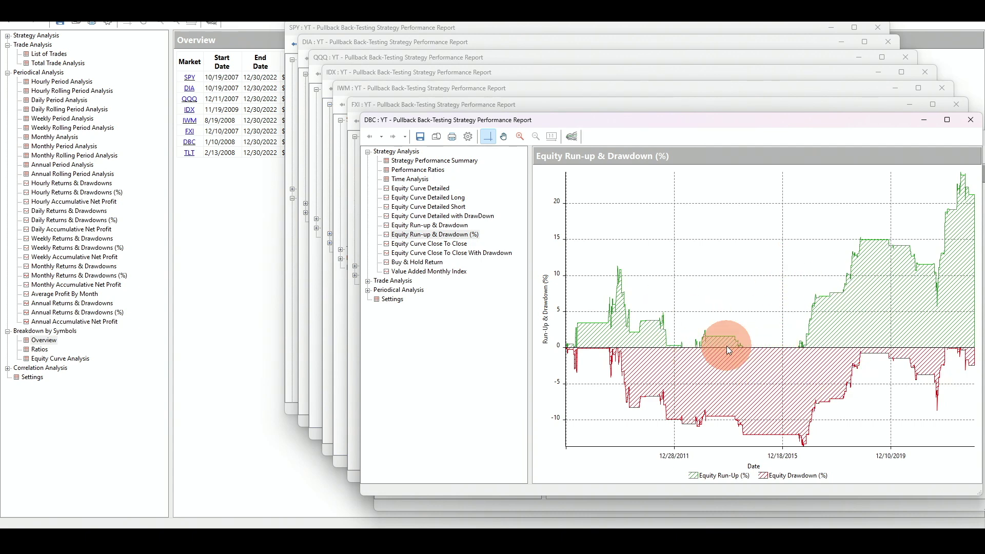
key(alt+F4)
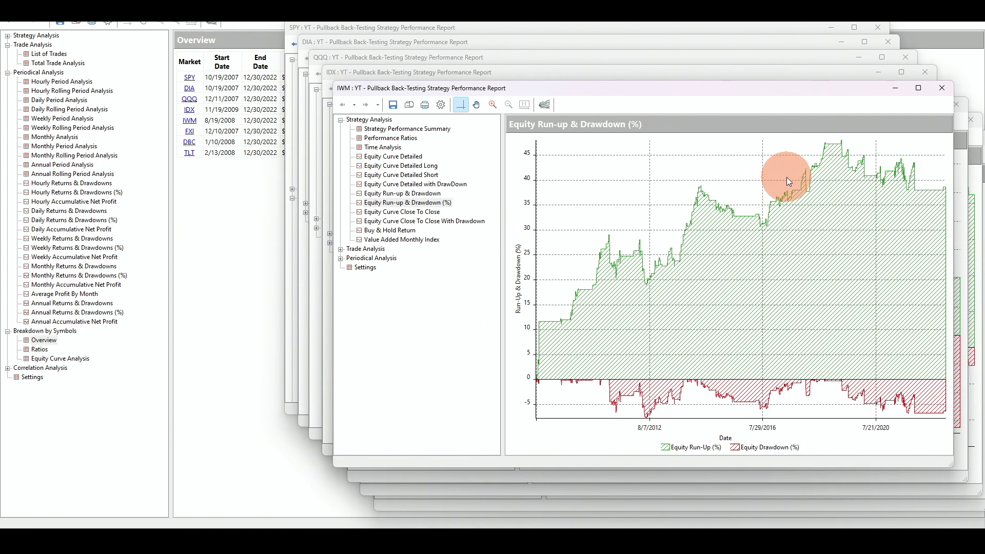
click(374, 72)
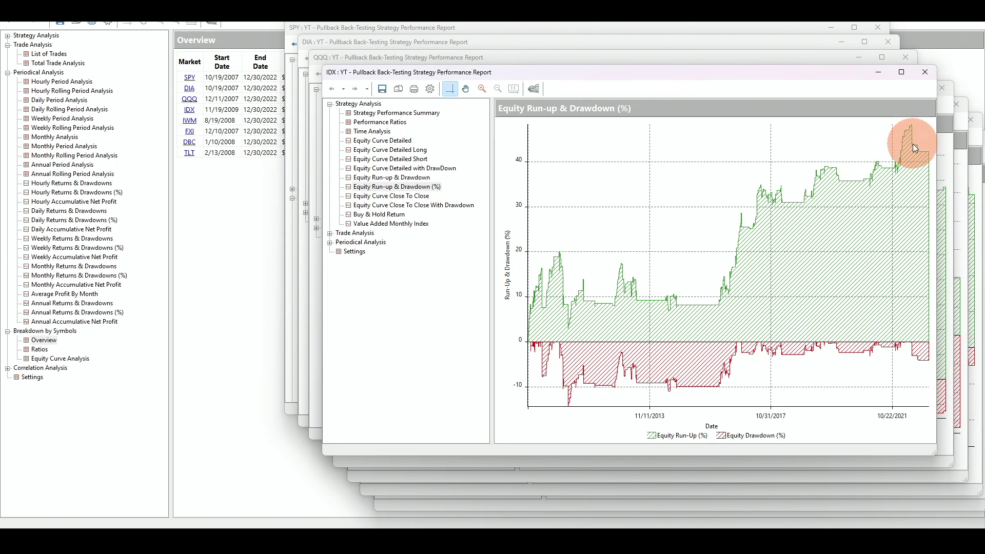
click(358, 57)
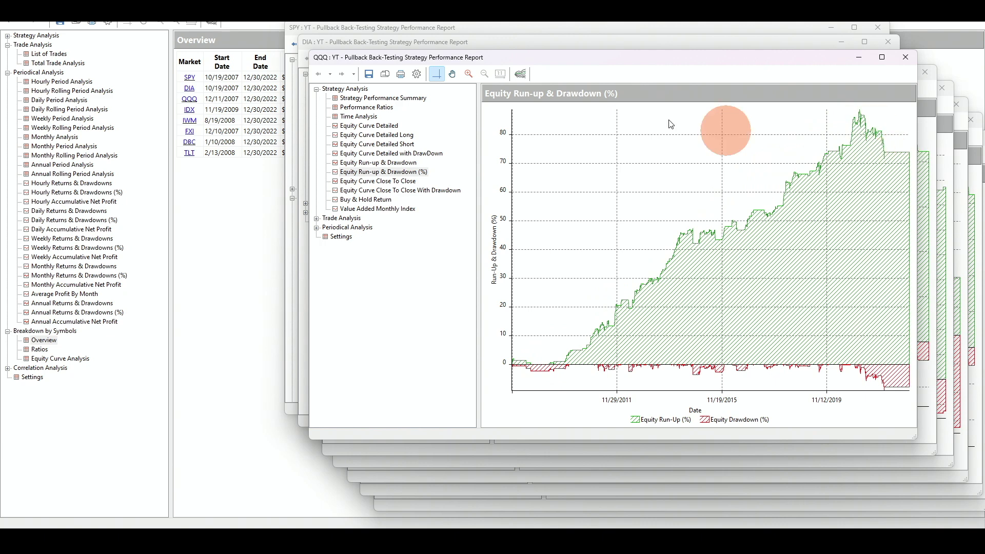
click(369, 42)
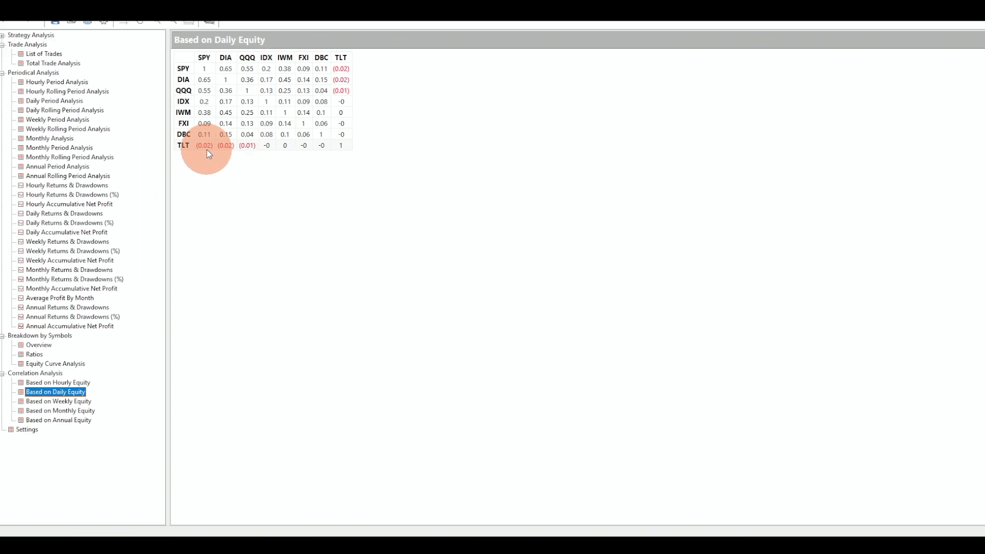
Step: Expand Strategy Analysis and show the portfolio's Equity Run-up & Drawdown chart
double_click(21, 35)
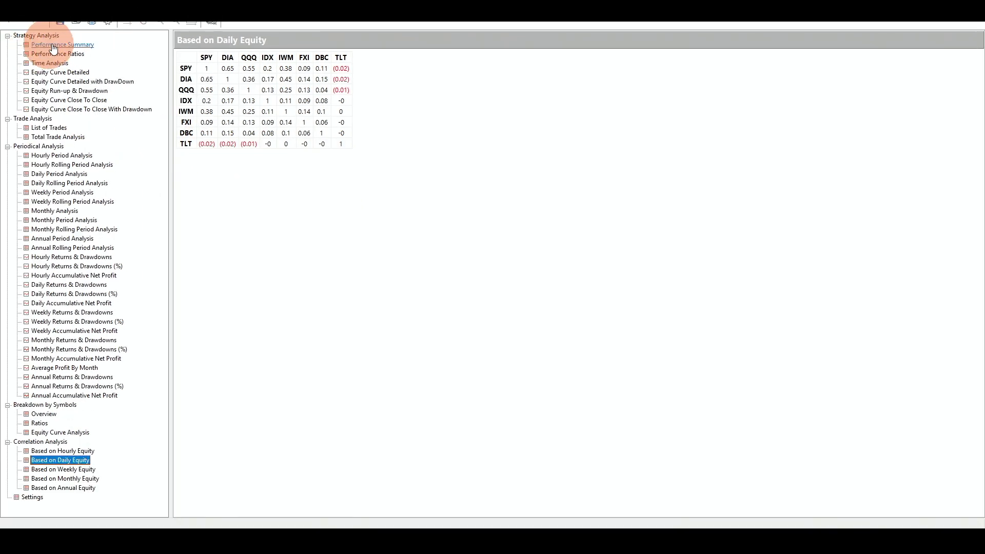
click(70, 91)
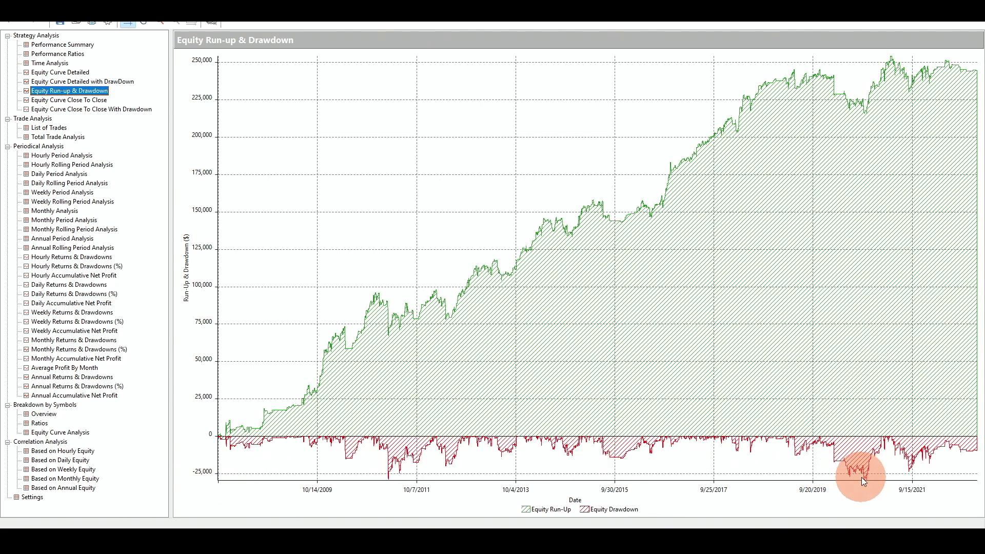
Step: Show the year-by-year Annual Period Analysis results for 2007–2022
click(62, 238)
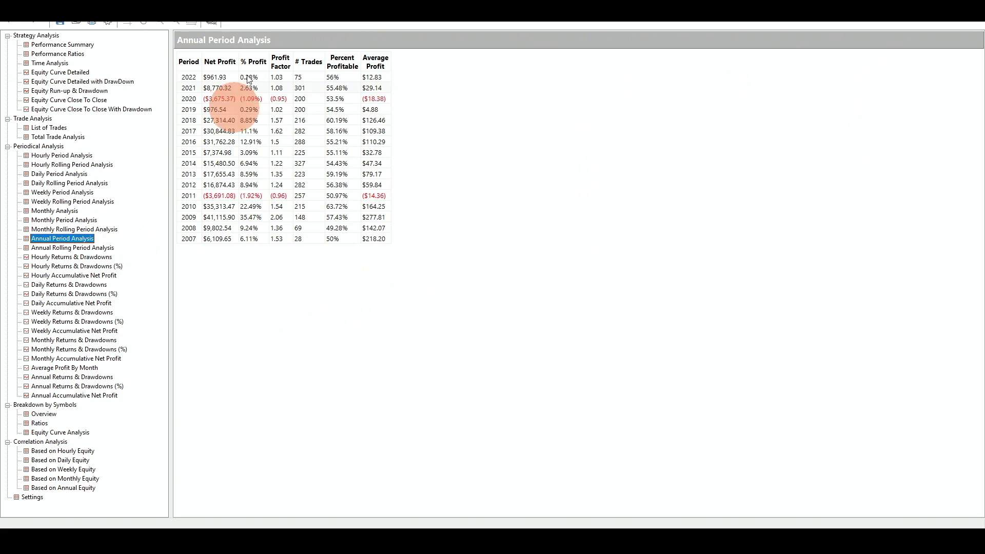